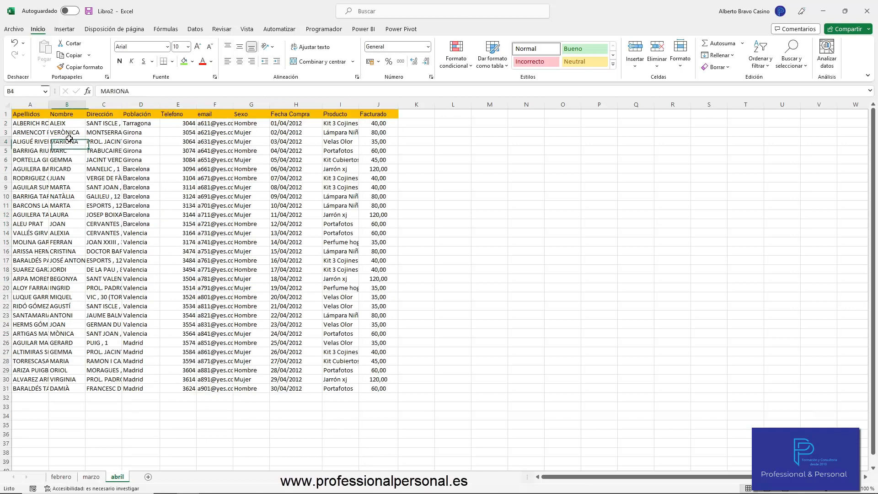
- Convert the abril data range A1:J31 into a table with headers
click(176, 214)
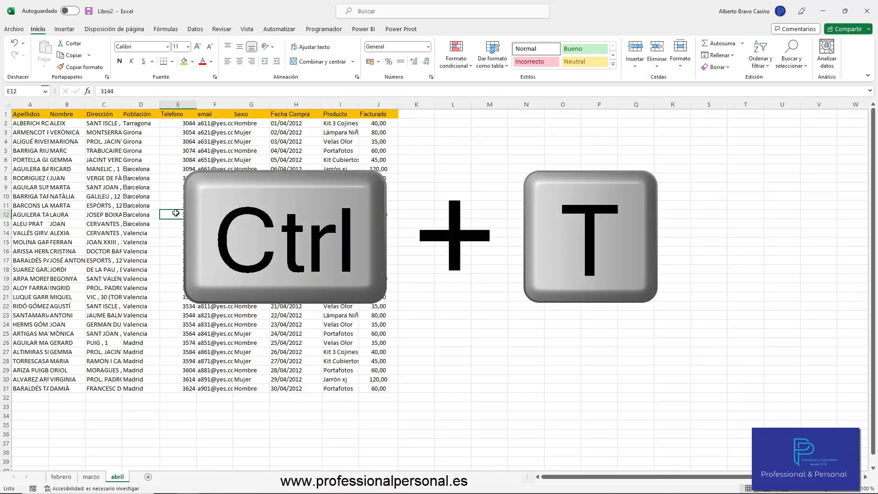
key(ctrl+t)
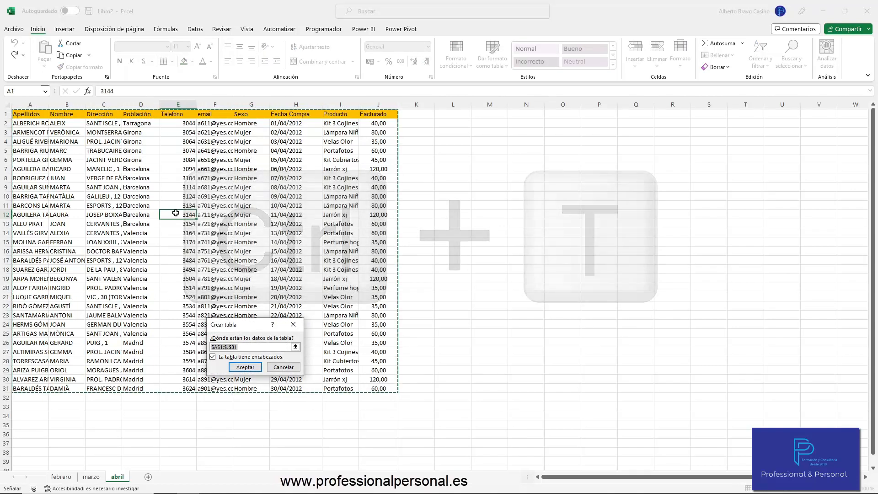
key(Return)
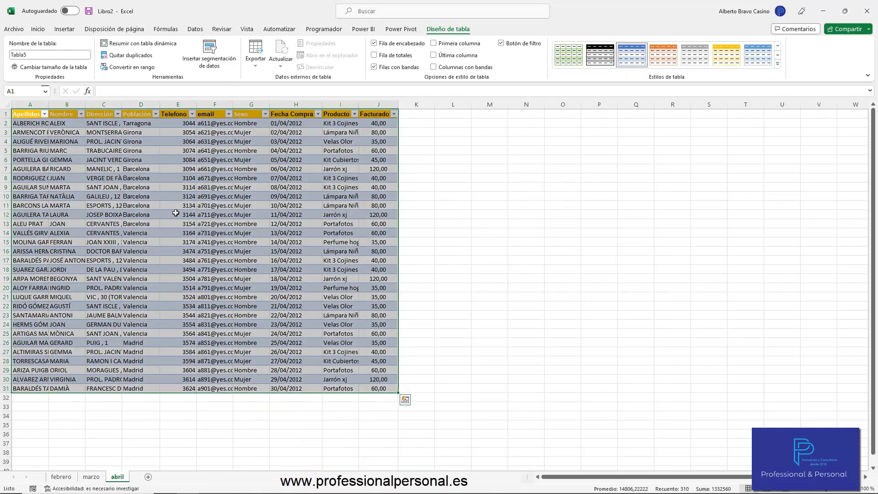
click(412, 187)
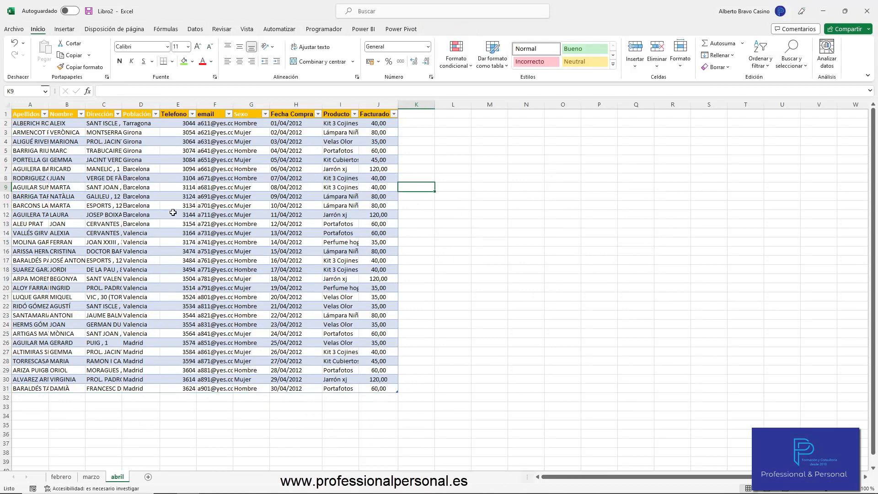
- Load the table on the febrero sheet into the Power Query editor
click(62, 476)
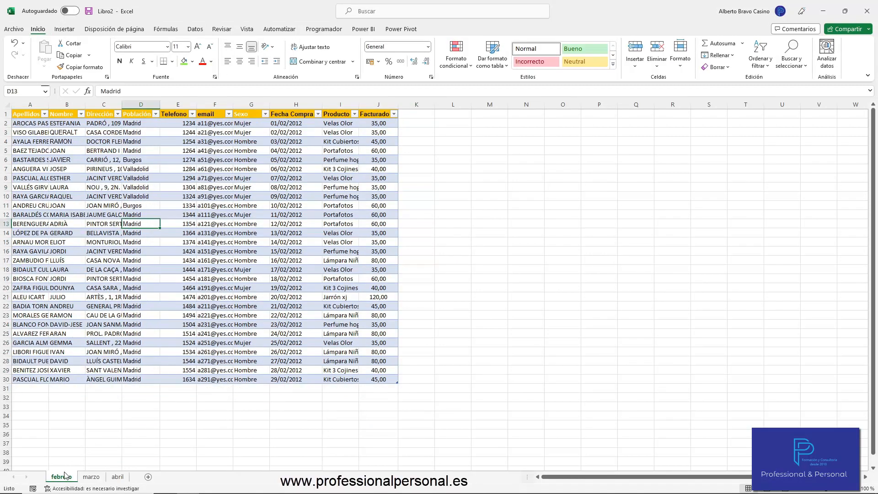
click(152, 163)
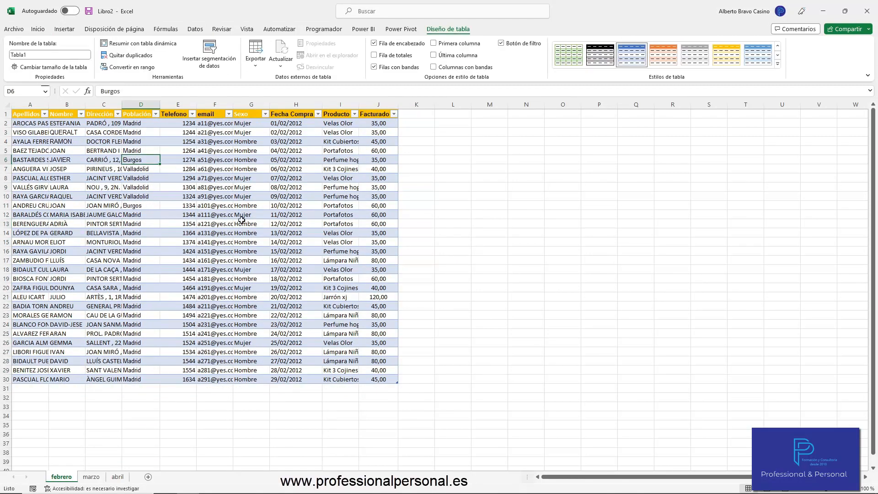
click(149, 203)
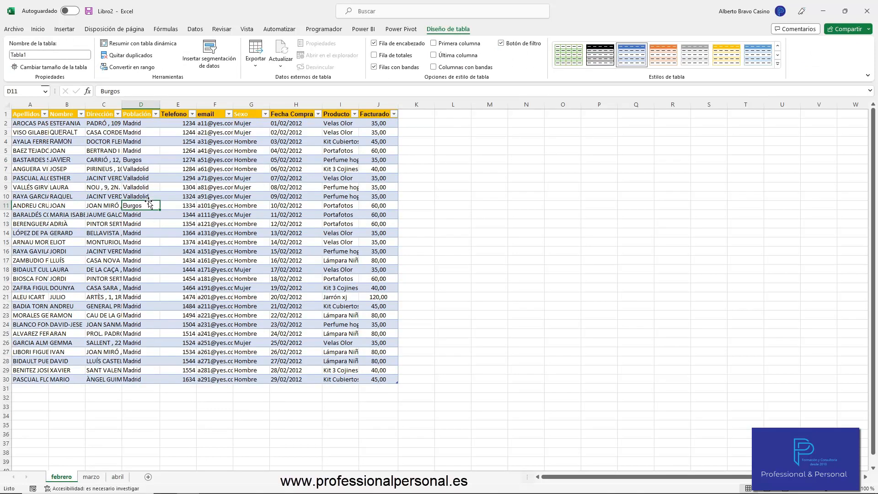
click(196, 29)
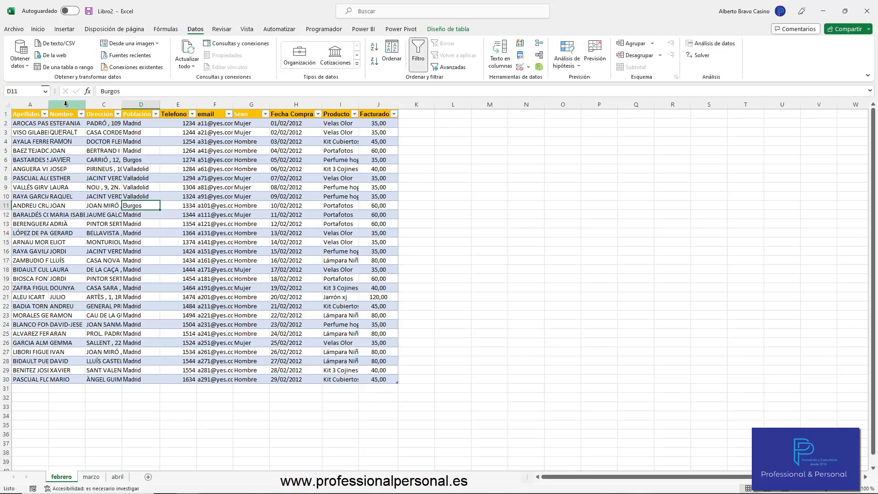
click(64, 70)
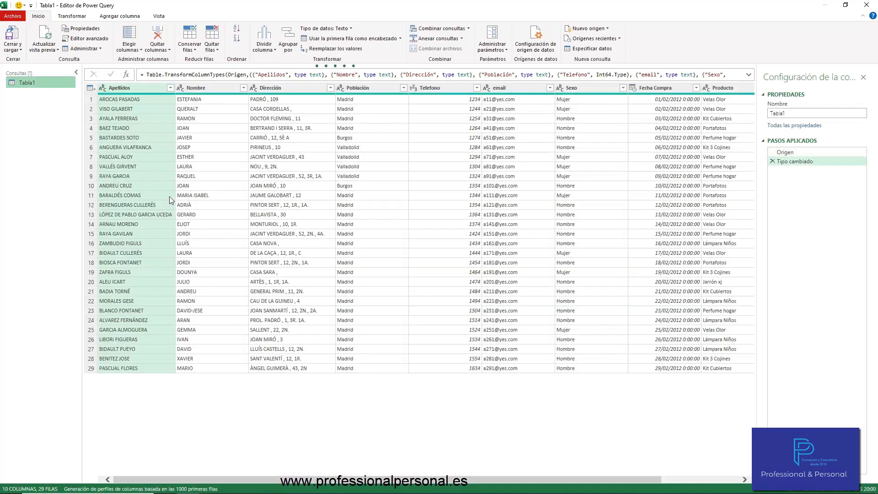
- Replace the formula of the Tipo cambiado step with = Excel.CurrentWorkbook() to list all the workbook's tables
click(145, 74)
drag(145, 75, 730, 76)
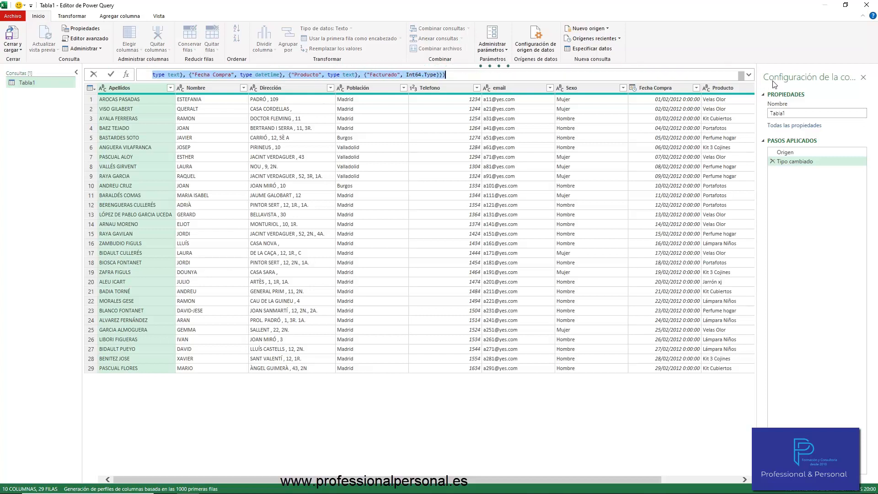
key(Delete)
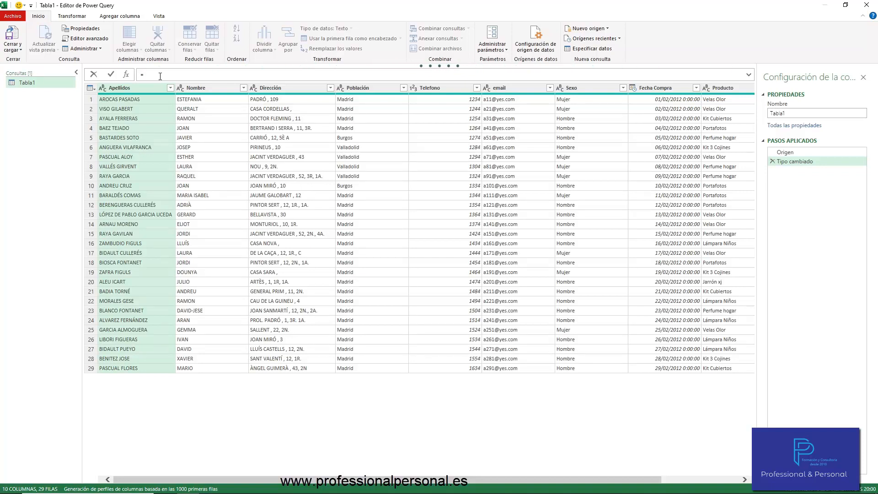
text(excel)
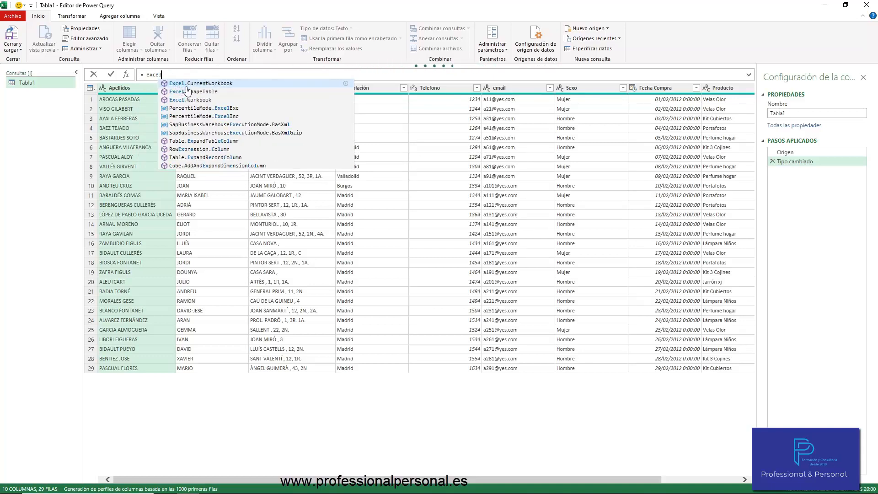
click(213, 84)
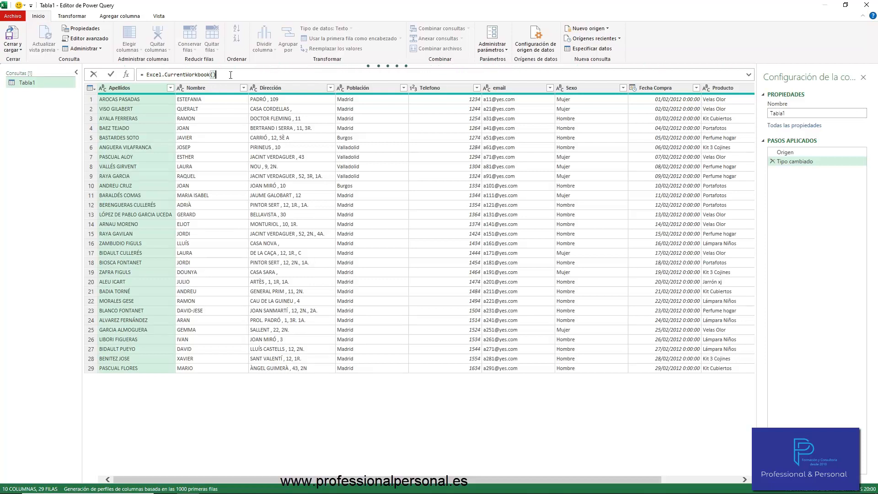
key(Return)
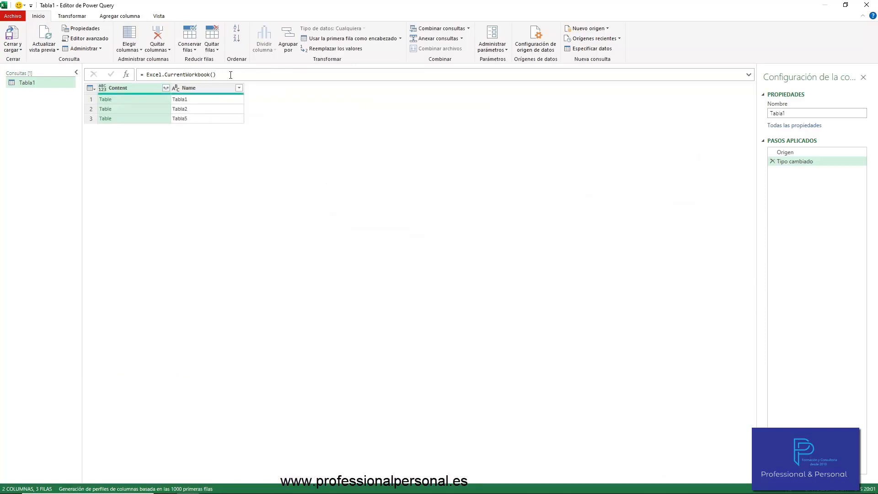
- Expand the Content column with all its columns, keeping the original column name as prefix
click(166, 88)
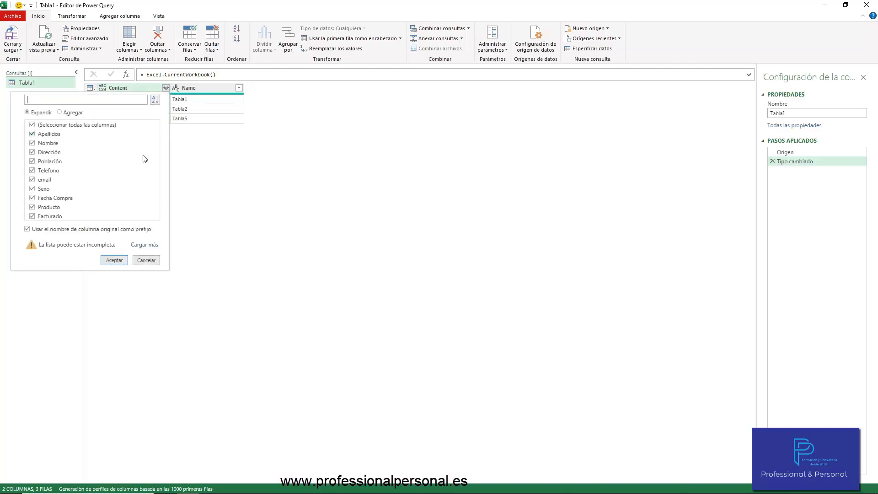
click(115, 259)
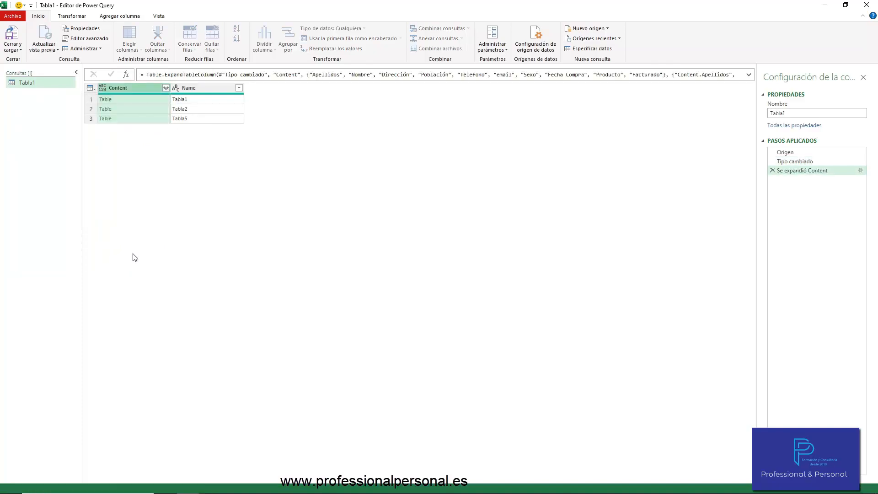
scroll(392, 154, down, 15)
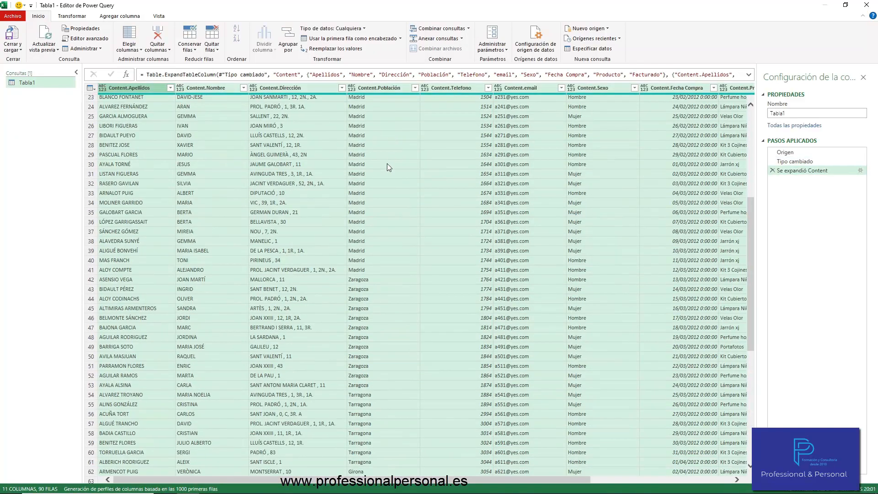
scroll(377, 171, up, 15)
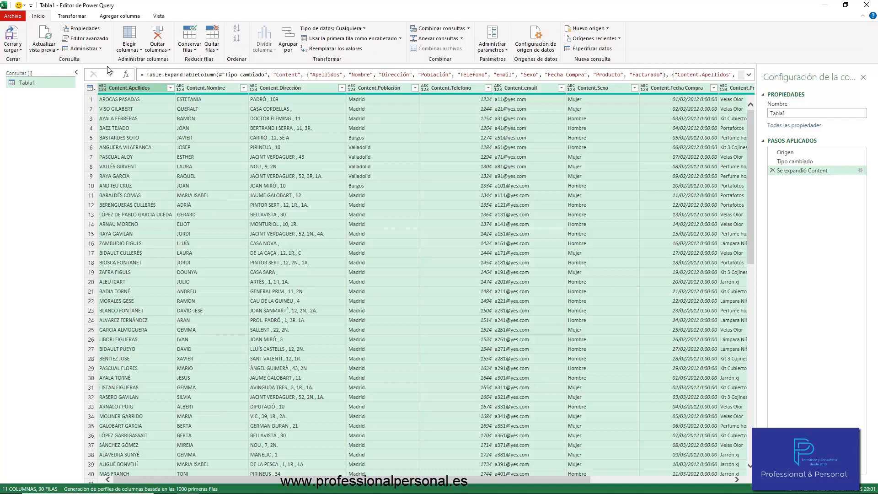
- Close the query and load it as a table on a new worksheet, adding the data to the data model
click(20, 50)
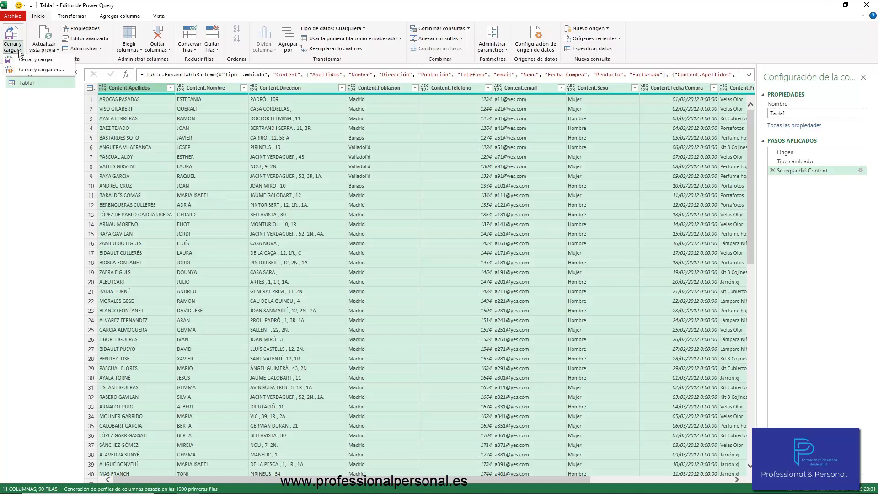
click(45, 71)
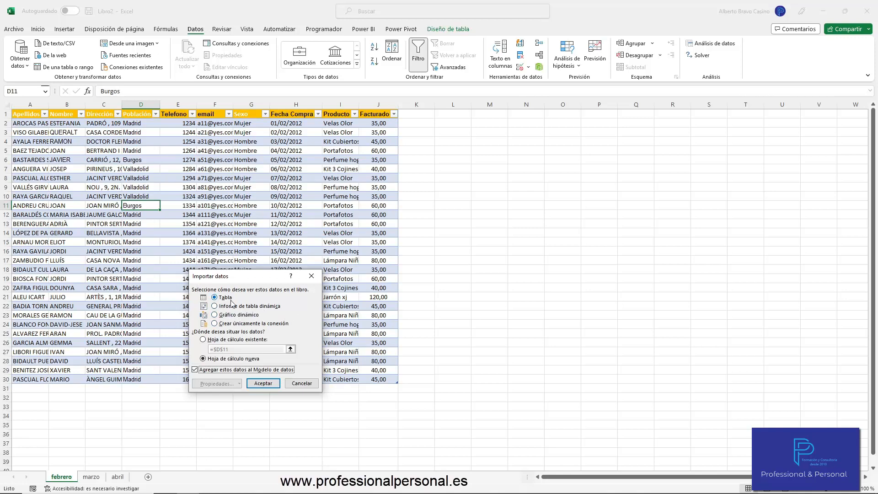
click(263, 384)
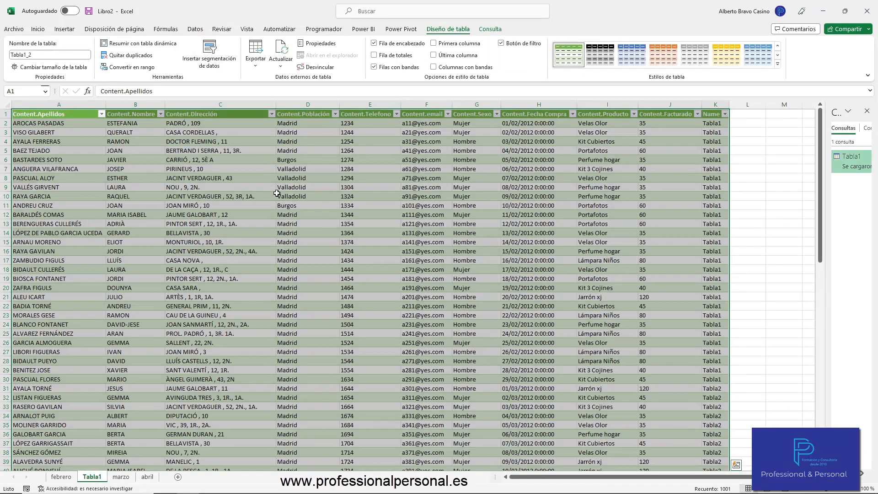
- Review the combined rows and move the Tabla1 sheet to the end, after abril
scroll(277, 193, down, 15)
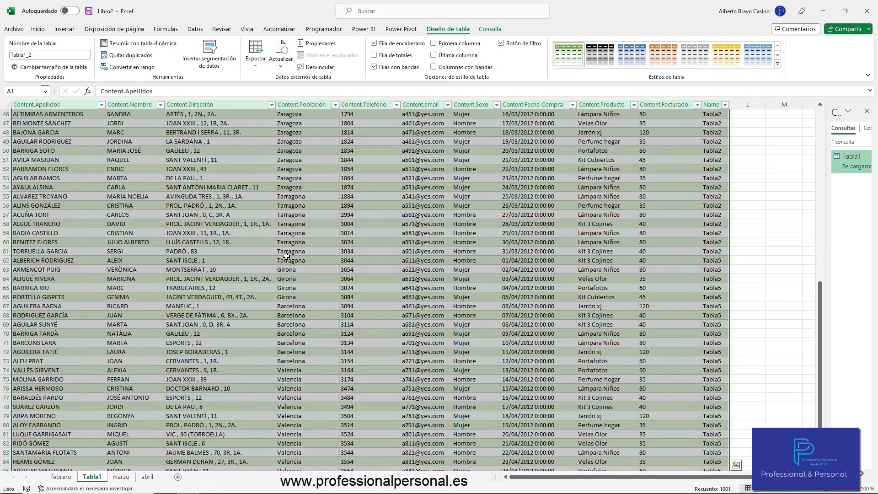
scroll(287, 256, down, 10)
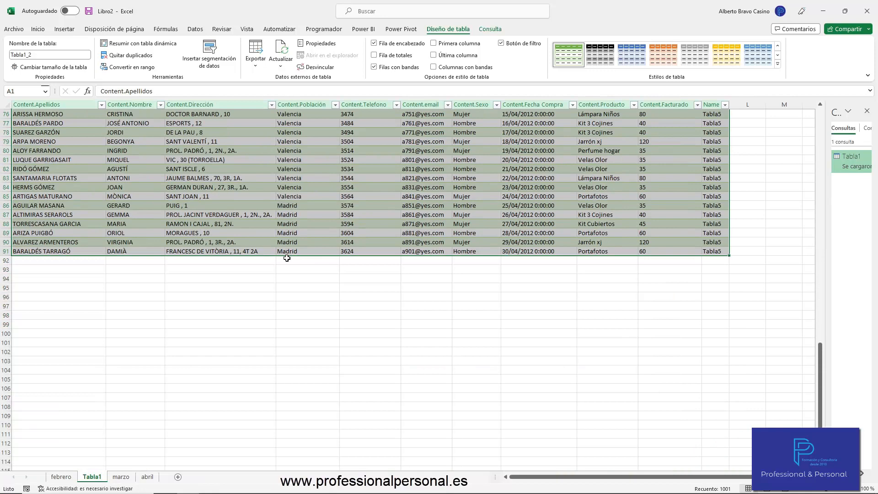
scroll(287, 258, up, 20)
scroll(287, 258, down, 1)
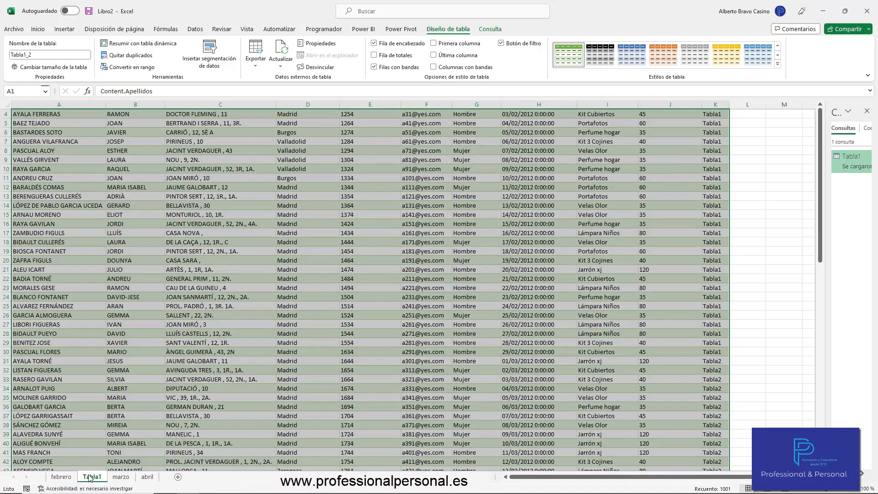
drag(91, 477, 164, 480)
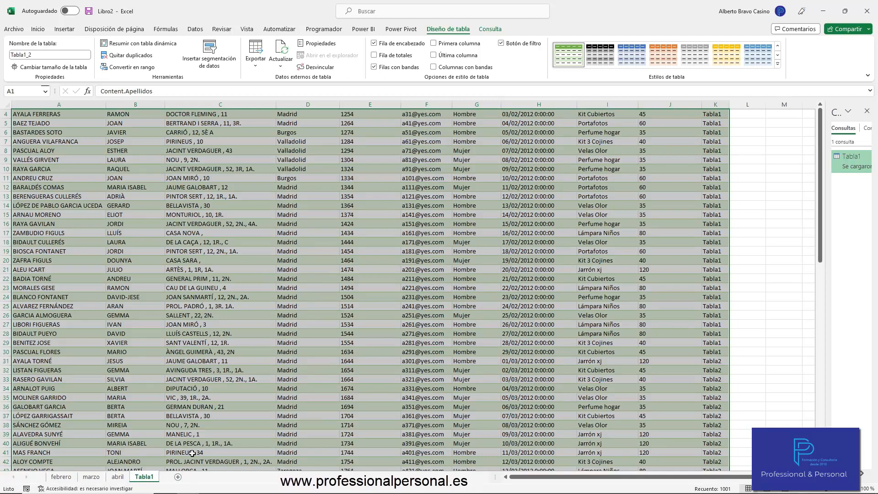
ctrl+click(116, 478)
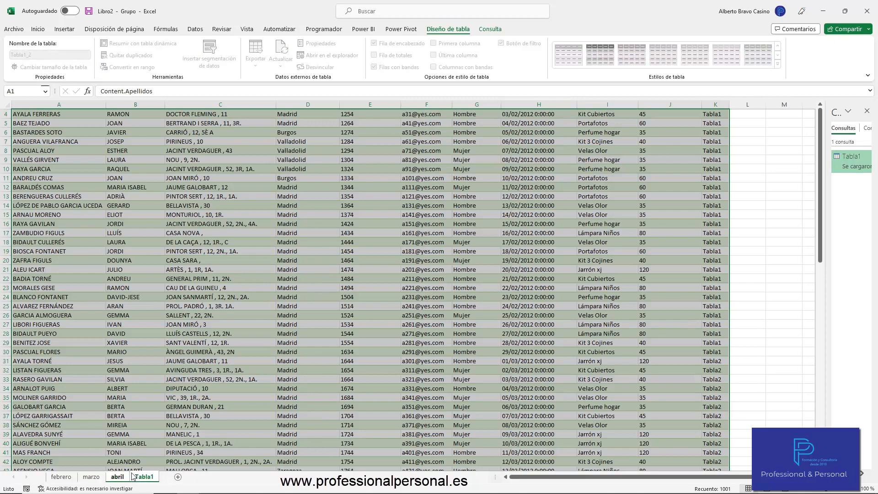
click(153, 407)
click(119, 479)
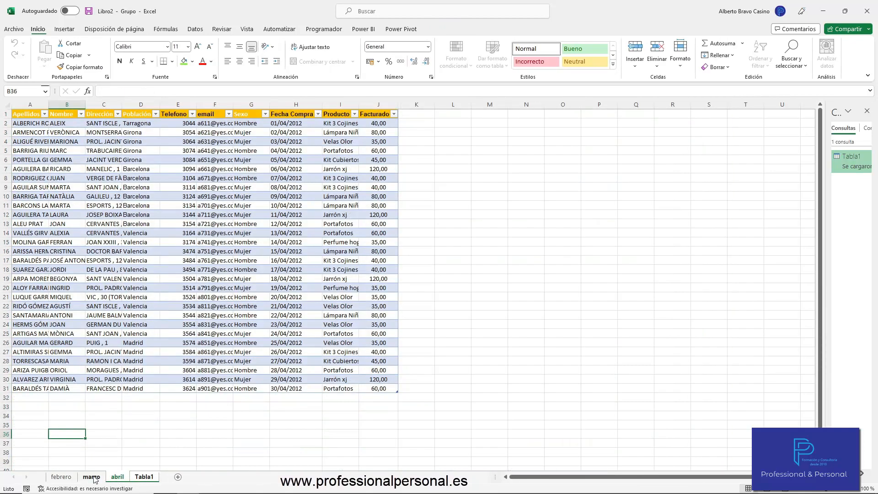
click(92, 479)
- Duplicate the abril sheet, placing the copy before Tabla1, and rename it mayo
drag(117, 478, 142, 477)
double_click(142, 477)
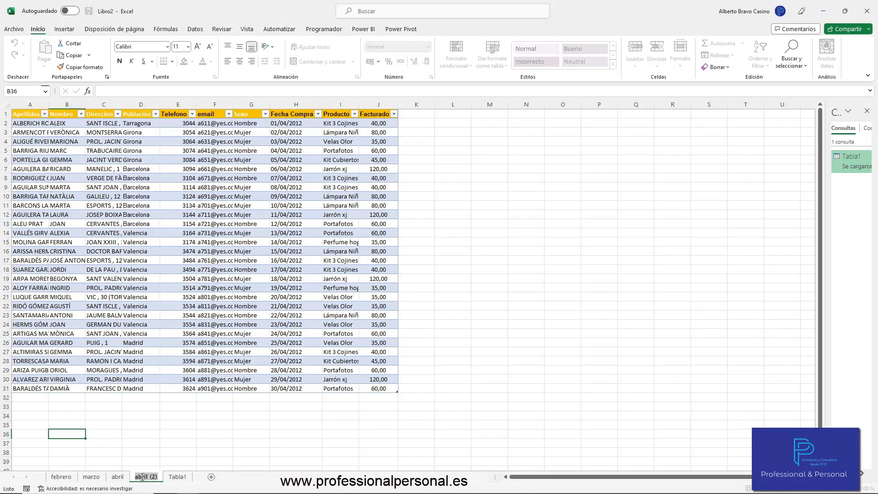
text(mayo)
key(Return)
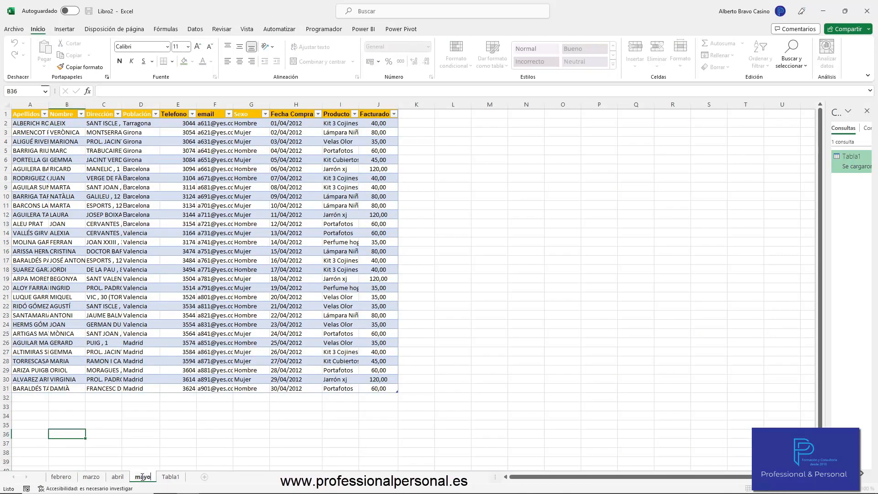
- Set the first Fecha Compra date in H2 of the mayo sheet to 01/05/2012
click(311, 140)
click(299, 124)
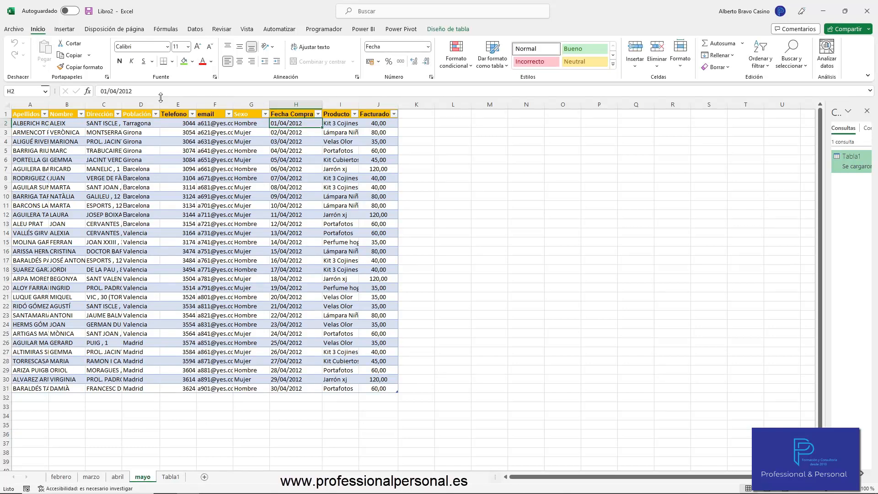
click(116, 91)
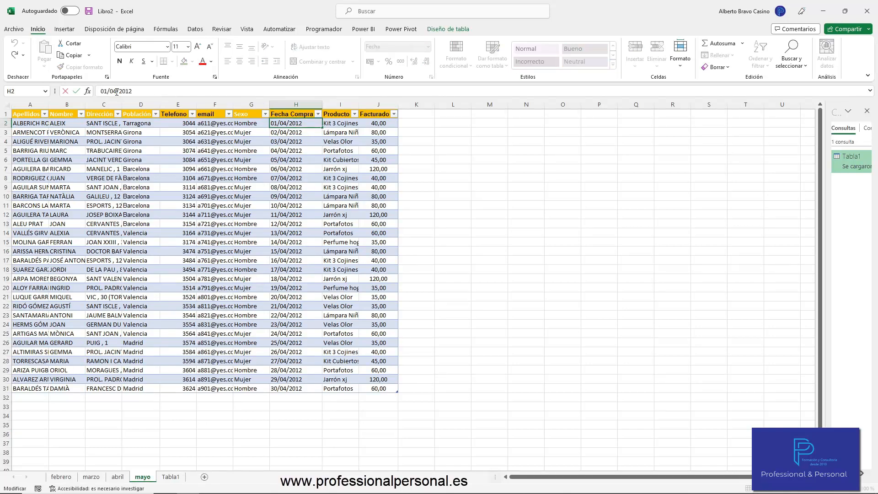
key(BackSpace)
text(5)
key(Return)
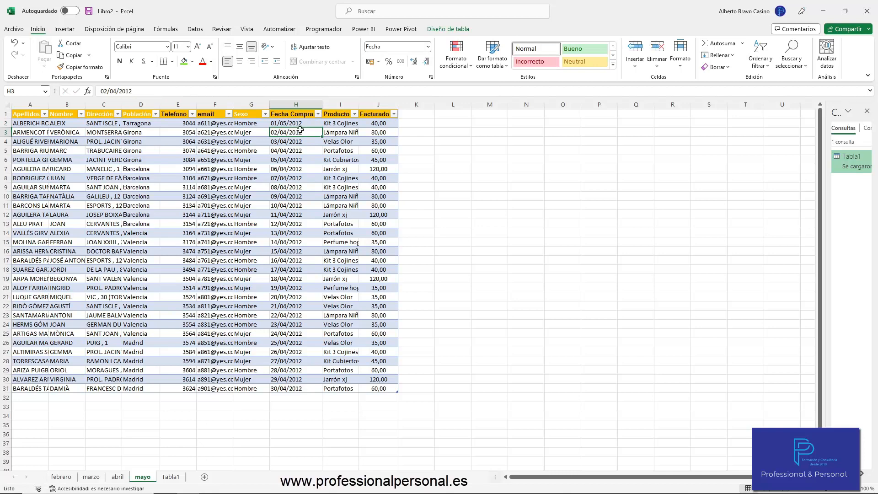
- Fill the Fecha Compra column from H2 down to the last table row with consecutive May 2012 dates
click(301, 125)
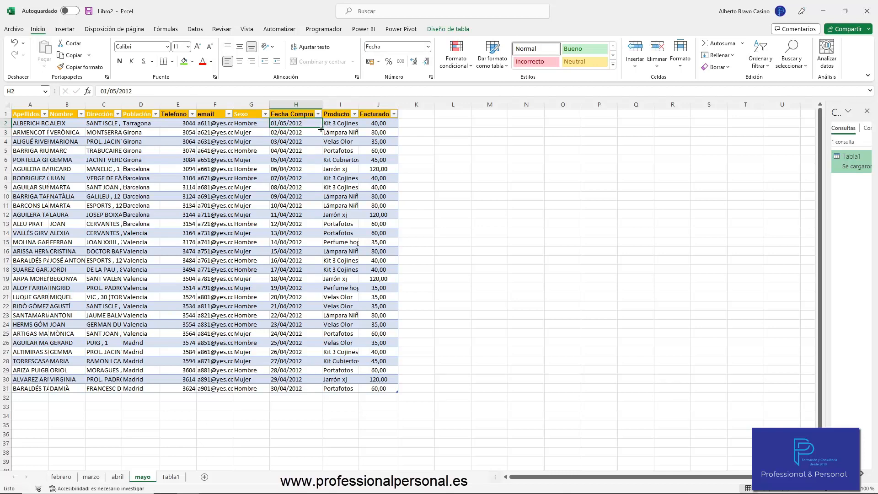
double_click(322, 129)
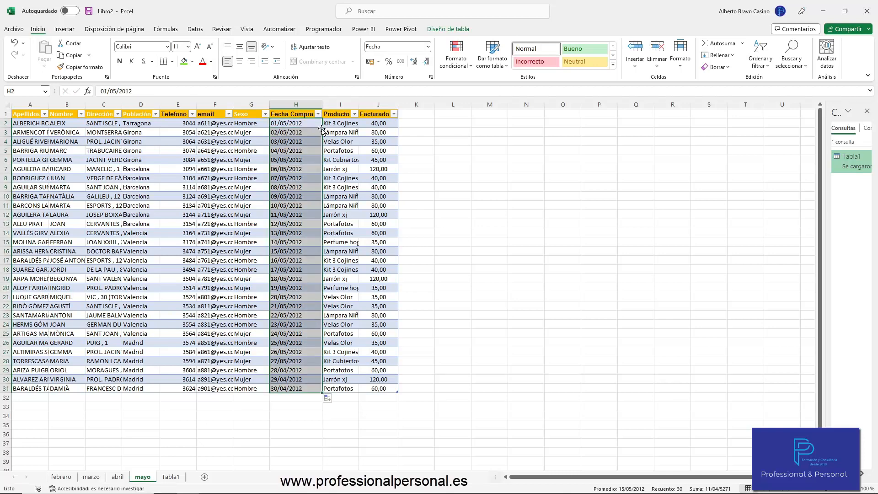
click(426, 171)
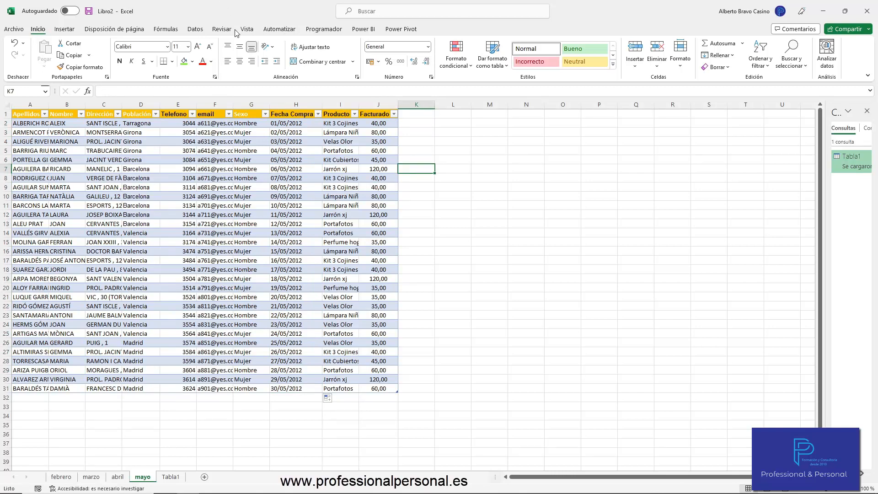
- Refresh all the workbook's queries from the Tabla1 sheet
click(171, 476)
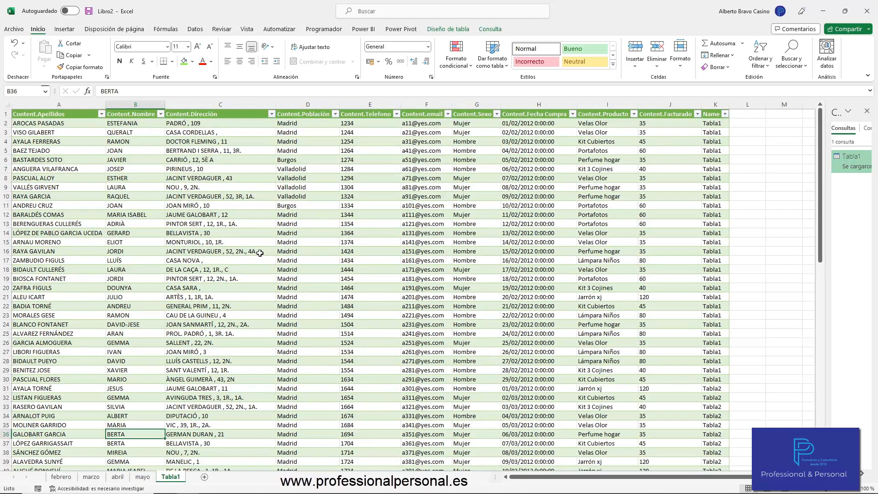
click(195, 29)
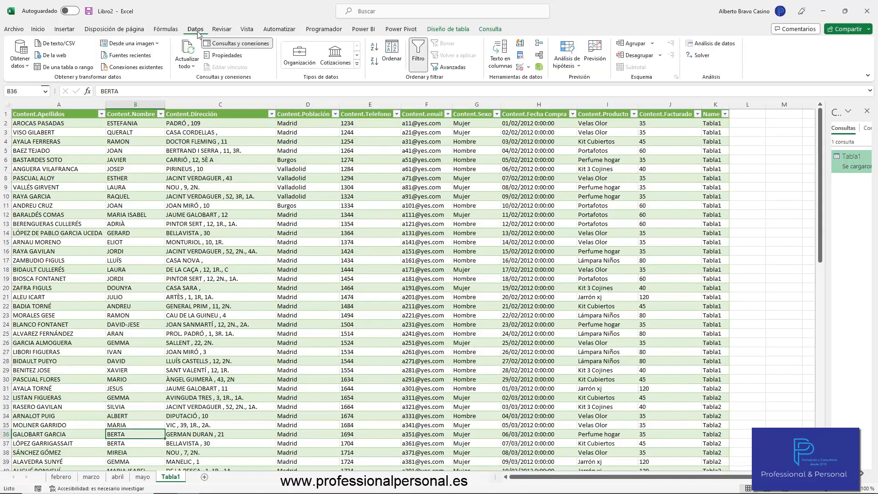
click(188, 50)
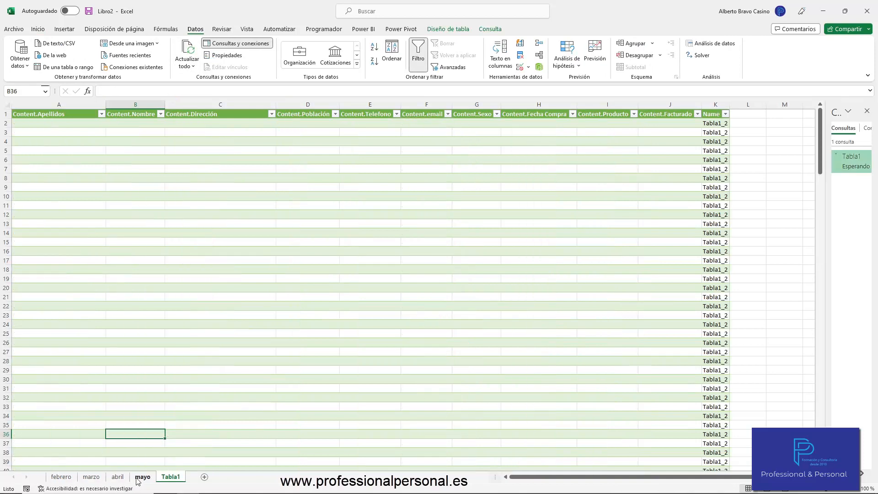
- Examine the refreshed combined rows in Tabla1, checking for blank records and the source table listed in the Name column
scroll(349, 245, down, 12)
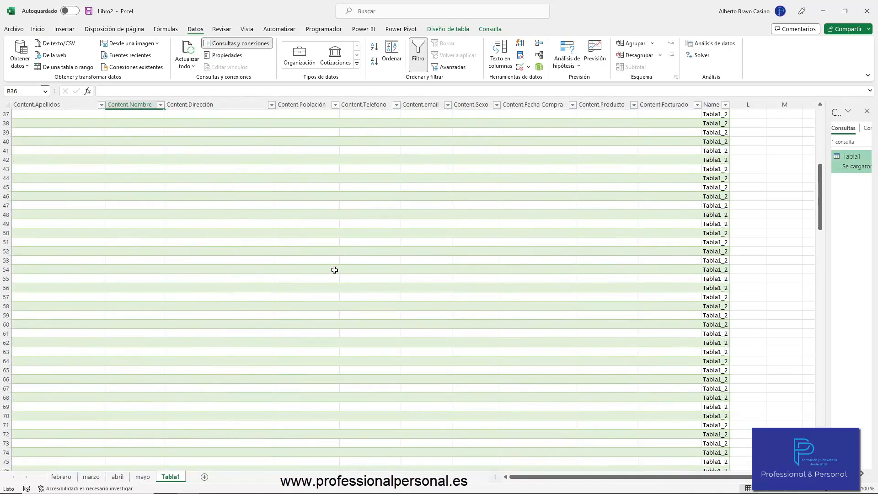
scroll(334, 270, down, 18)
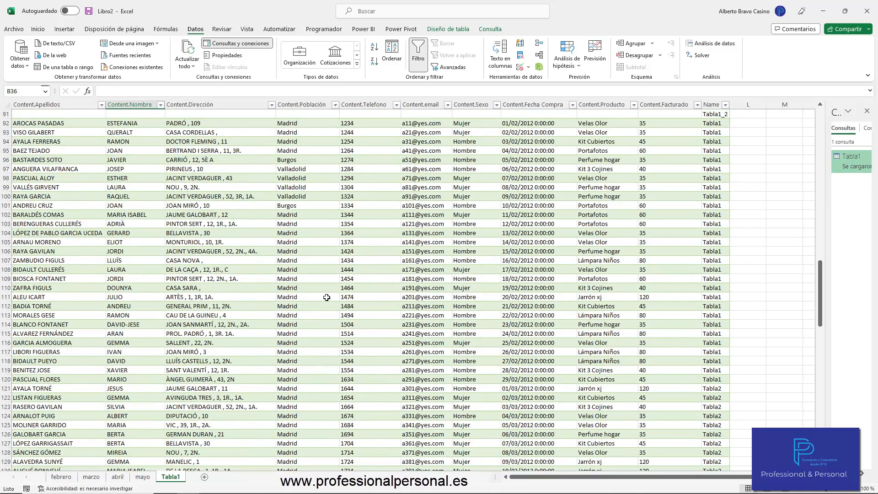
scroll(330, 256, down, 1)
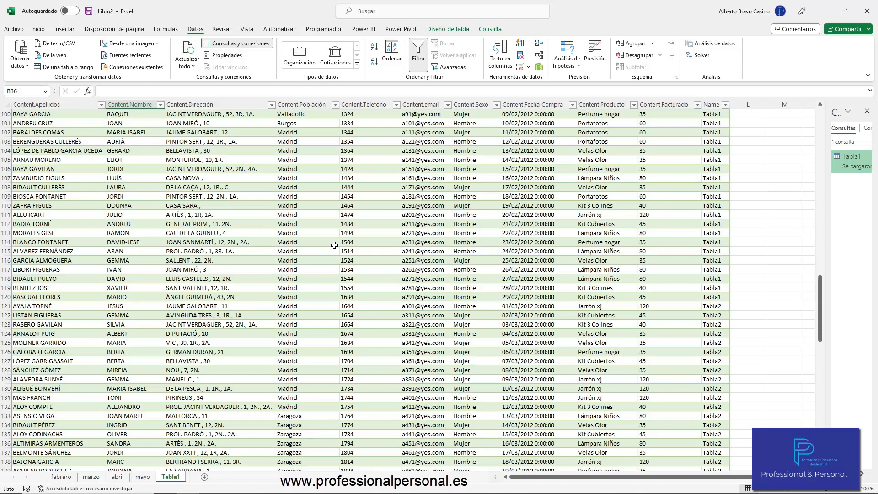
scroll(301, 240, down, 4)
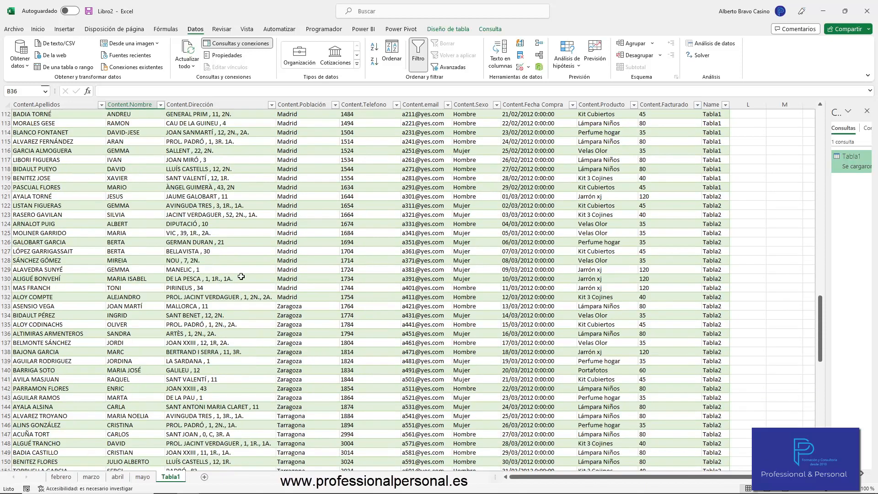
scroll(233, 295, up, 9)
scroll(232, 297, up, 10)
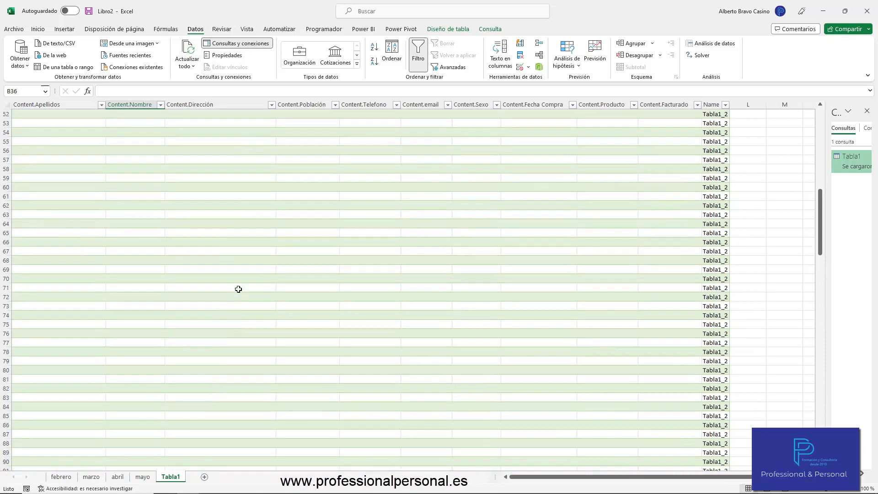
scroll(250, 296, down, 15)
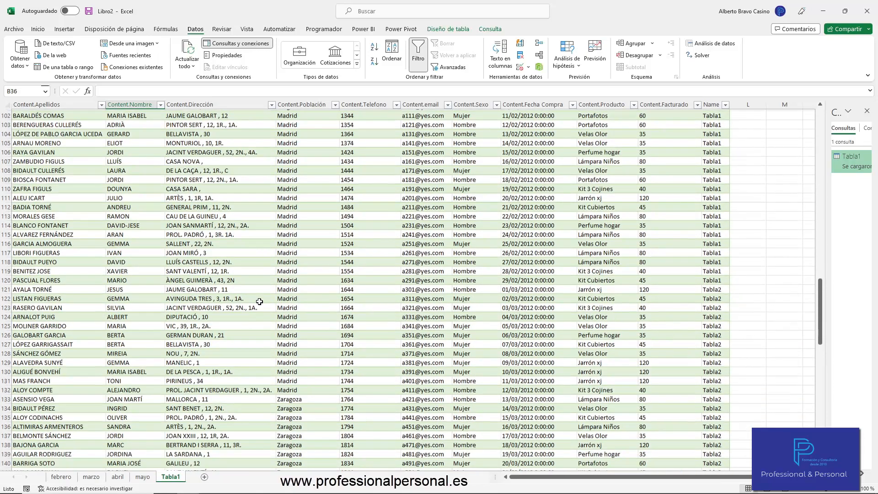
scroll(253, 303, down, 2)
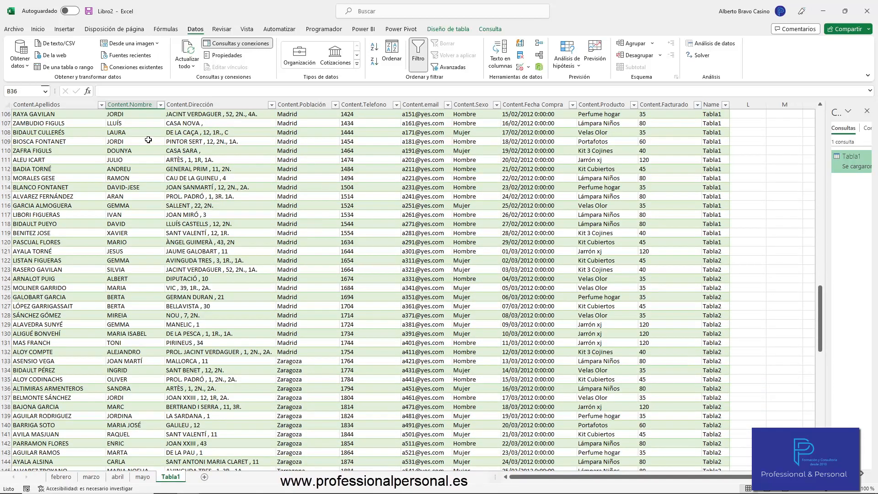
- Open the Tabla1 query in the Power Query editor and go to its Tipo cambiado step
click(23, 64)
click(53, 211)
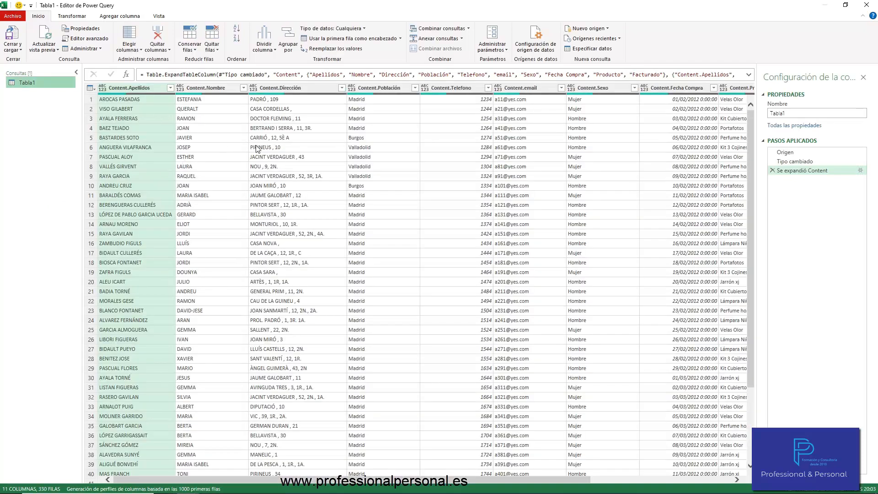
click(798, 162)
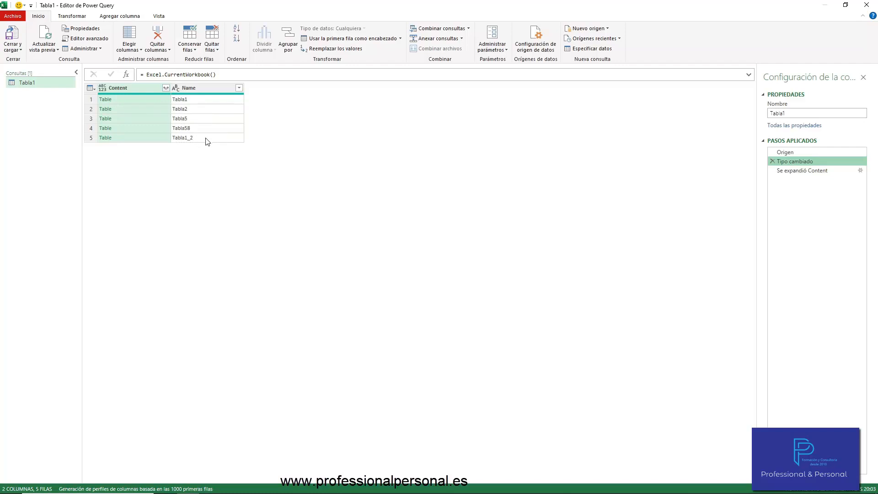
- Filter the Name column to exclude Tabla1_2, inserting the filter step before the Content expansion
click(189, 140)
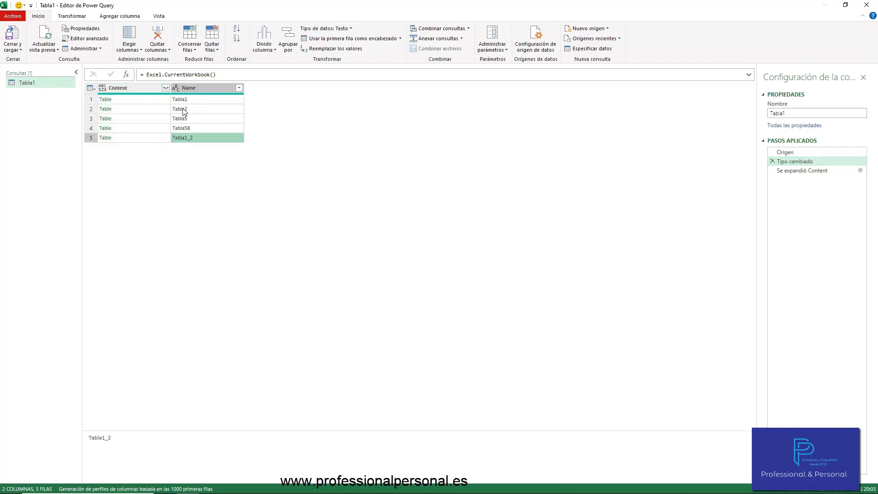
click(238, 88)
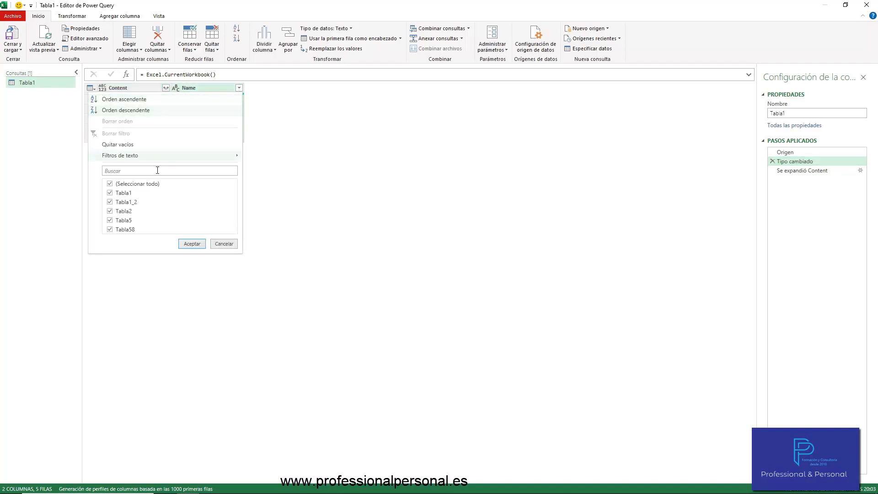
click(124, 203)
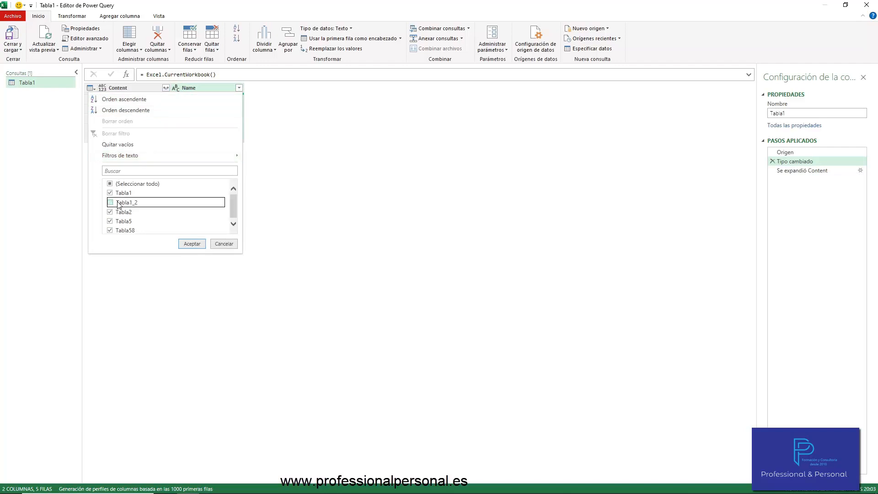
click(191, 245)
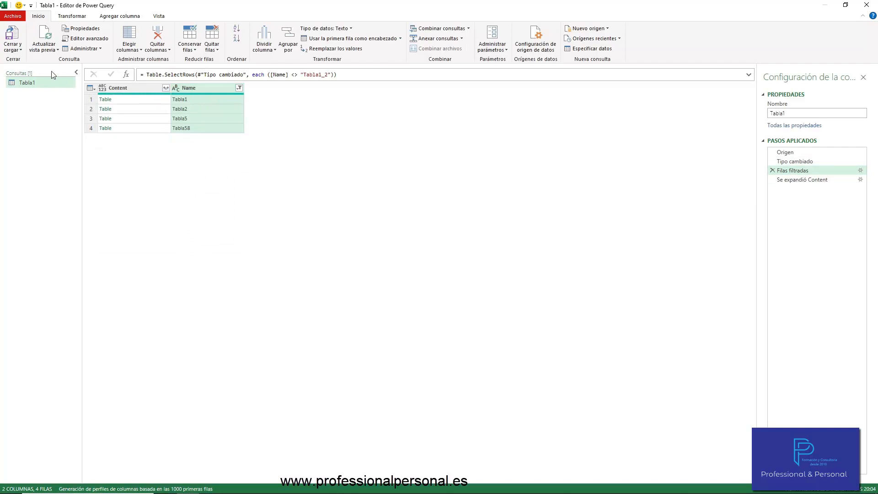
- Close and load the filtered query into the Tabla1 sheet and review its combined rows from February to May
click(20, 50)
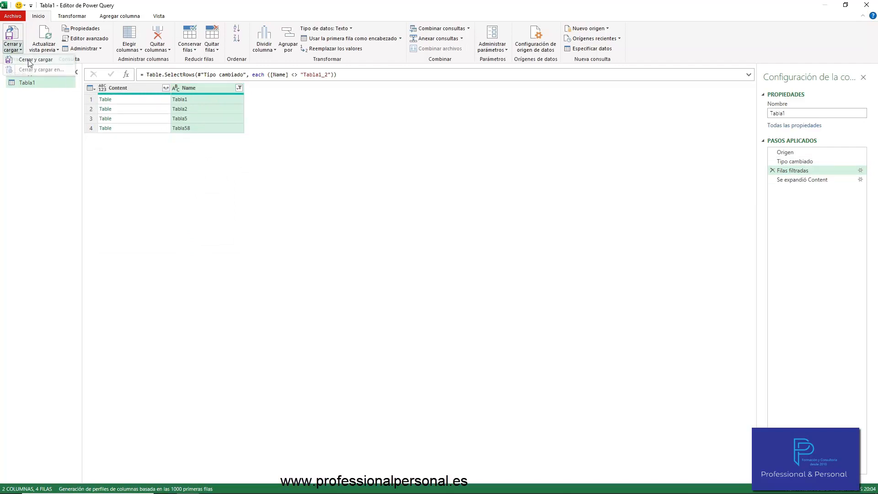
click(29, 62)
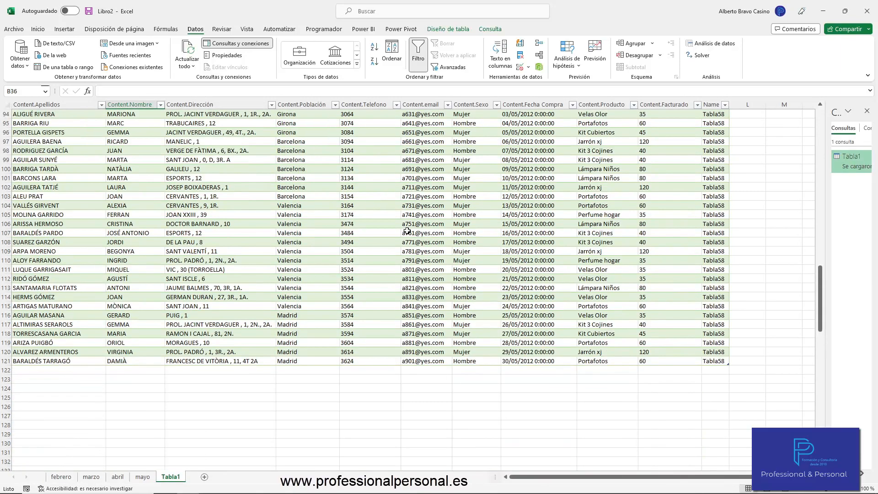
scroll(418, 227, up, 14)
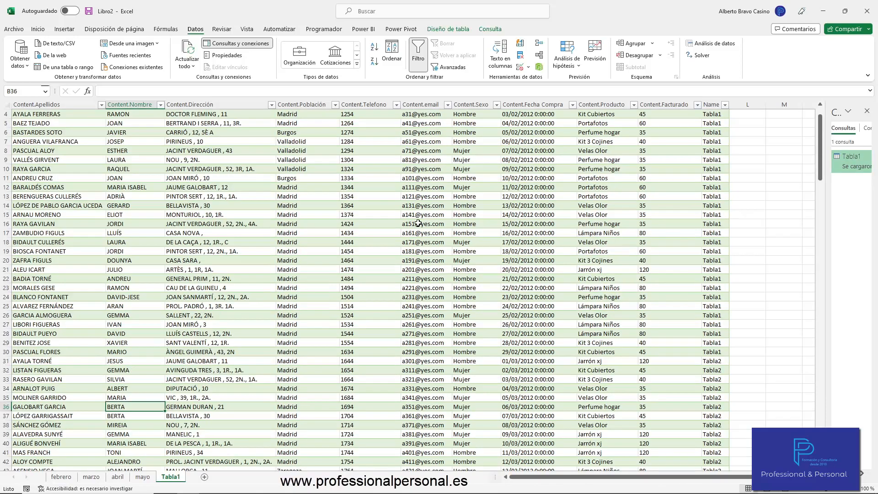
scroll(411, 218, down, 20)
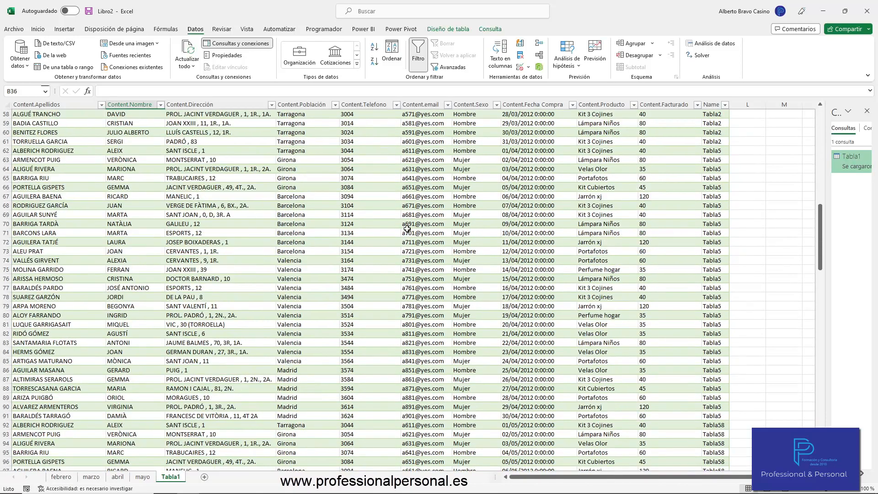
scroll(402, 228, down, 4)
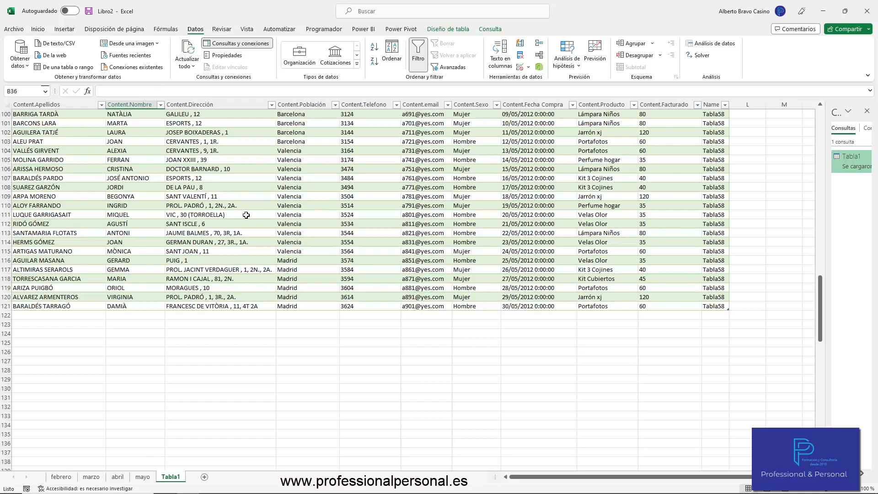
scroll(246, 215, up, 11)
scroll(245, 219, down, 9)
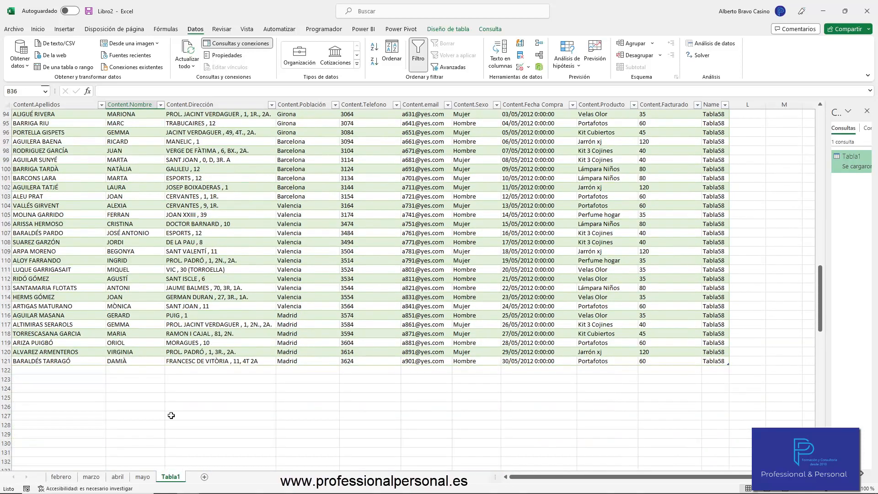
- Duplicate the mayo sheet, placing the copy before Tabla1, and rename it junio
click(142, 477)
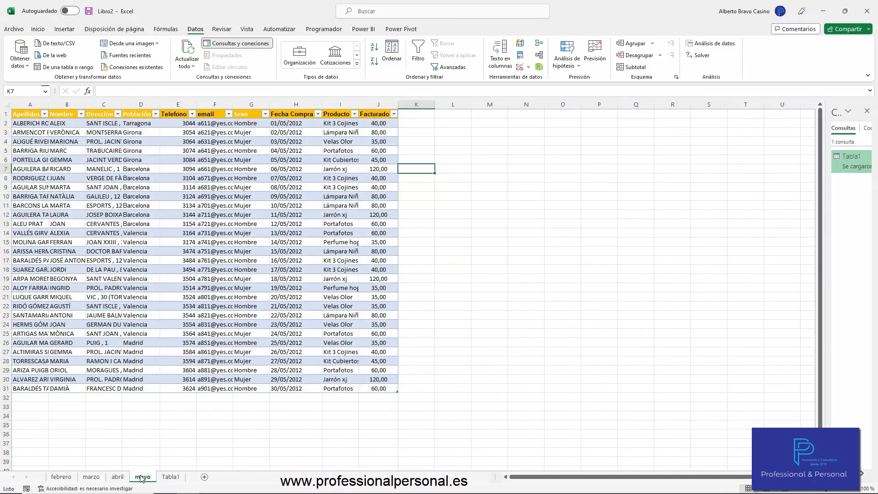
drag(142, 477, 173, 479)
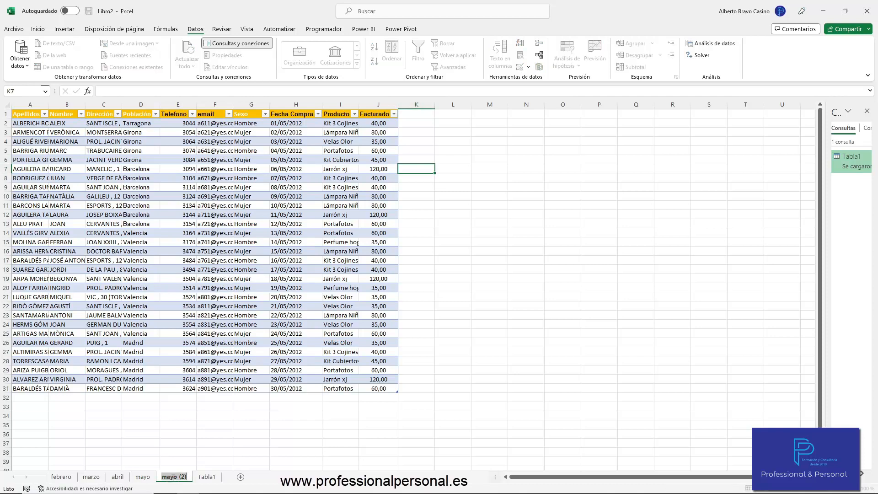
text(junio)
key(Return)
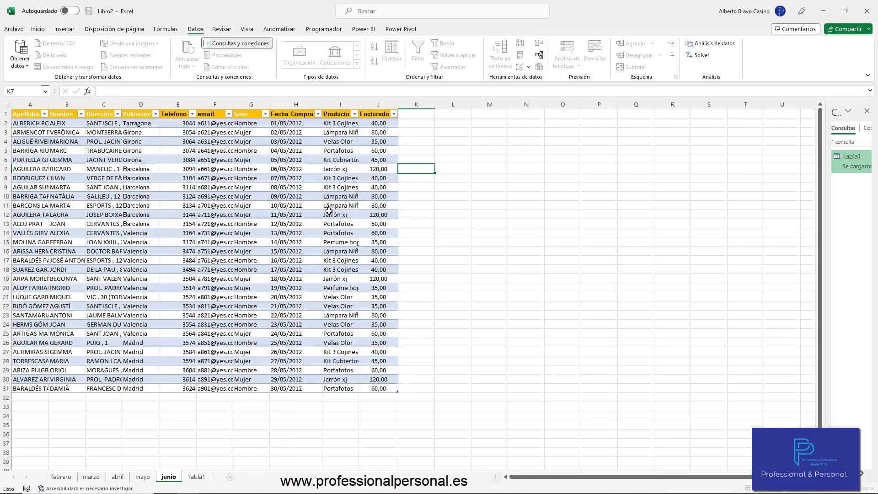
- Set the first Fecha Compra date in H2 of the junio sheet to 01/06/2012
click(288, 124)
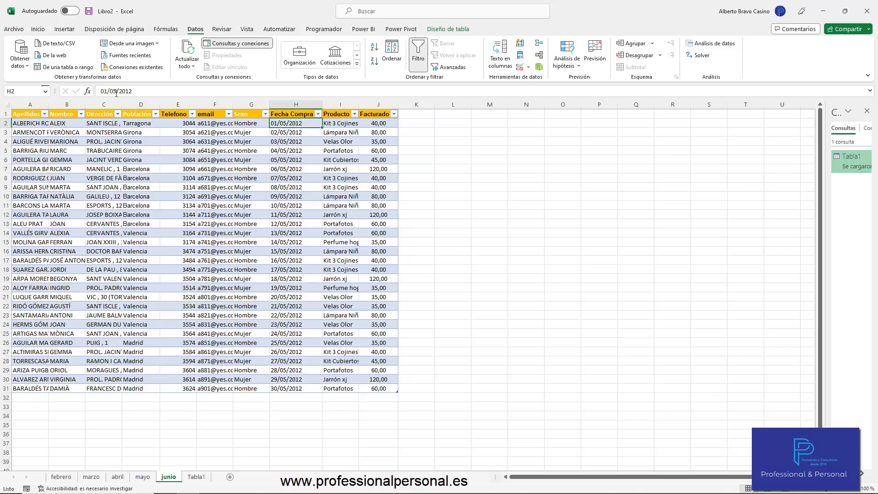
click(117, 91)
key(BackSpace)
text(6)
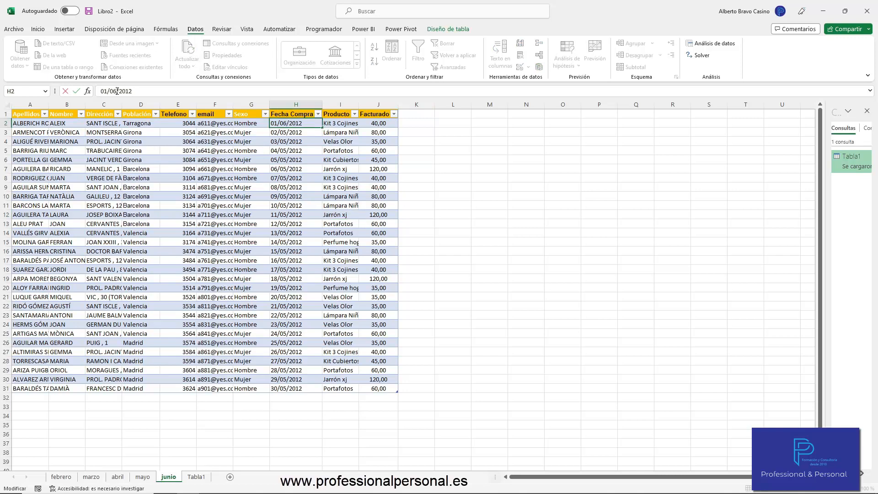
key(Return)
- Fill the Fecha Compra column from H2 down to the last table row with consecutive June 2012 dates
click(273, 122)
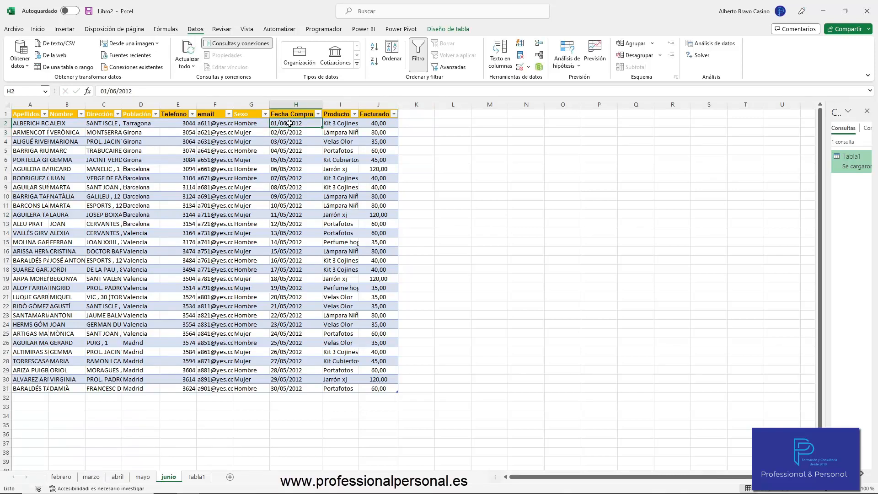
double_click(322, 127)
click(449, 207)
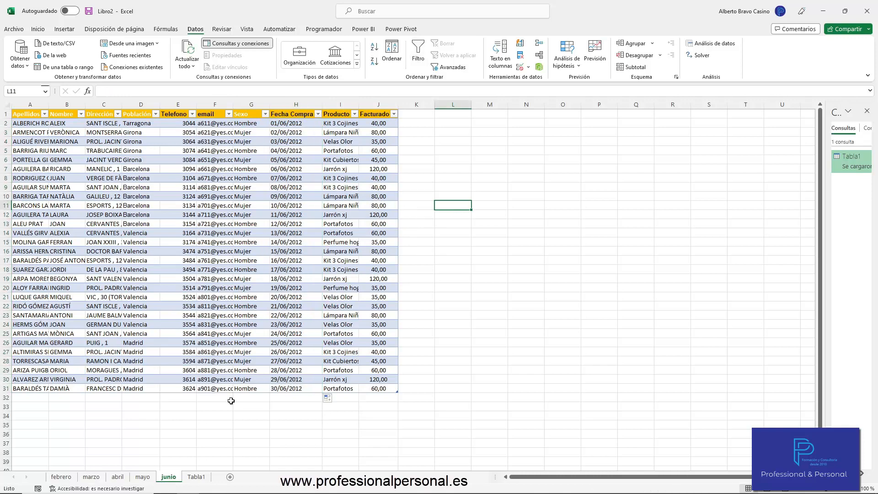
- Refresh all queries from the Tabla1 sheet and check the combined rows for the junio data
click(200, 477)
scroll(354, 225, up, 19)
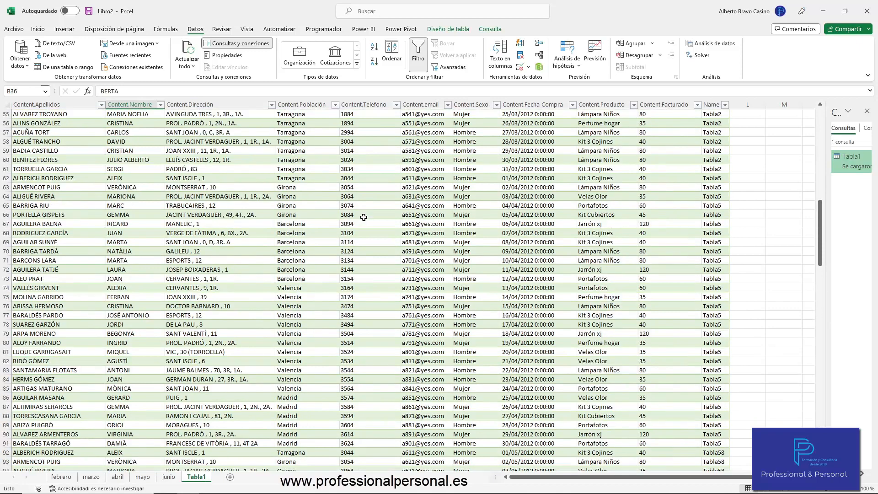
click(195, 56)
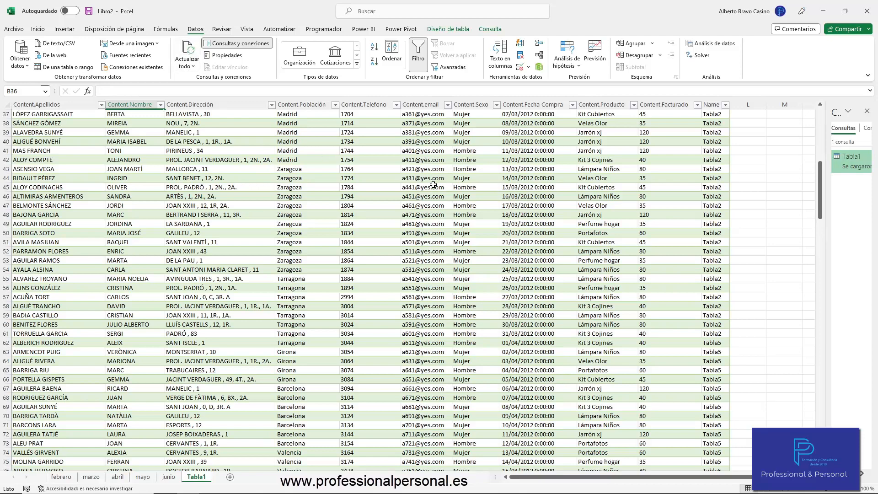
scroll(434, 184, up, 12)
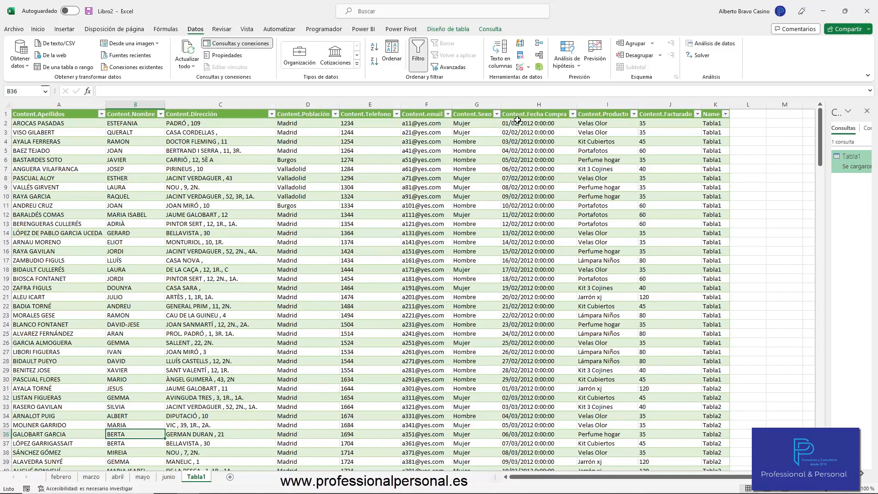
scroll(527, 274, down, 4)
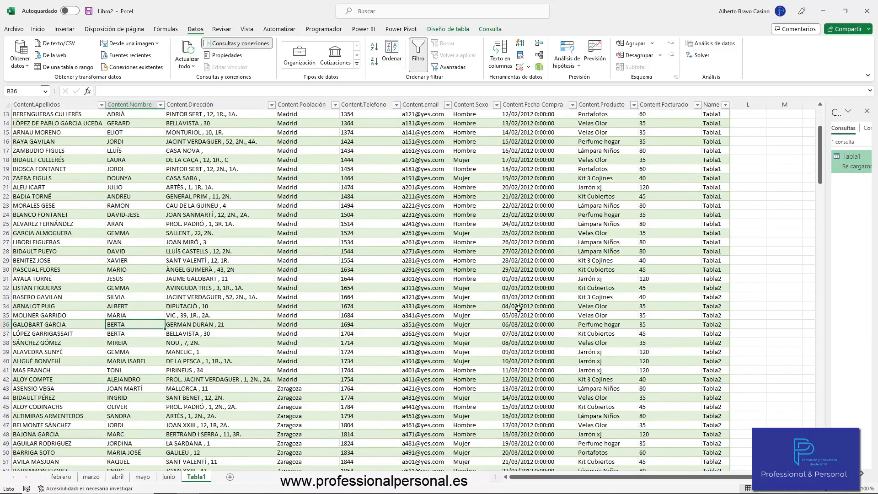
scroll(521, 311, down, 11)
scroll(524, 327, down, 15)
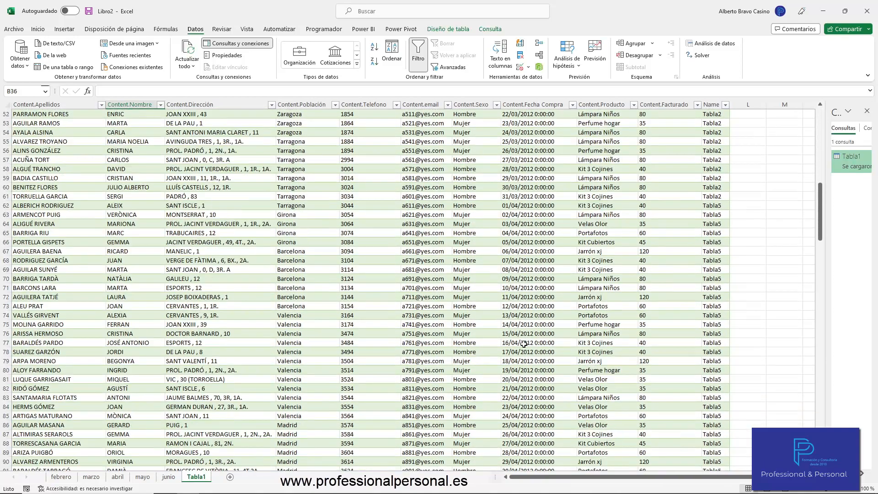
scroll(524, 375, down, 11)
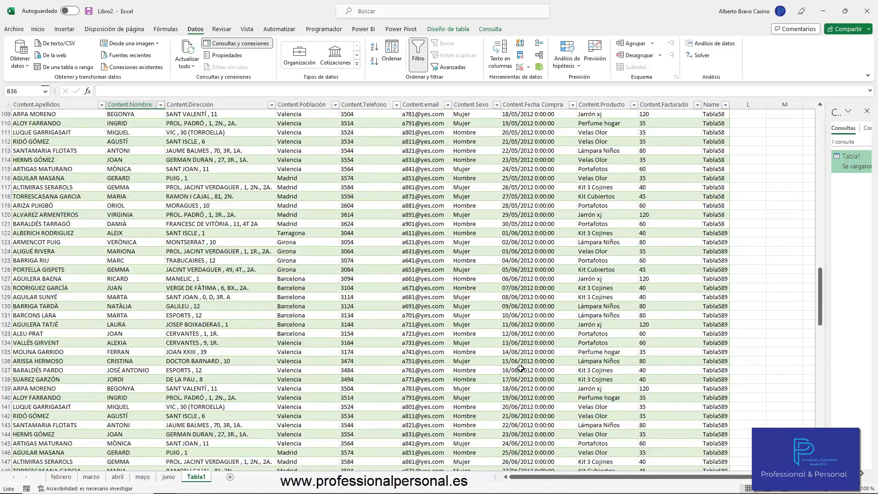